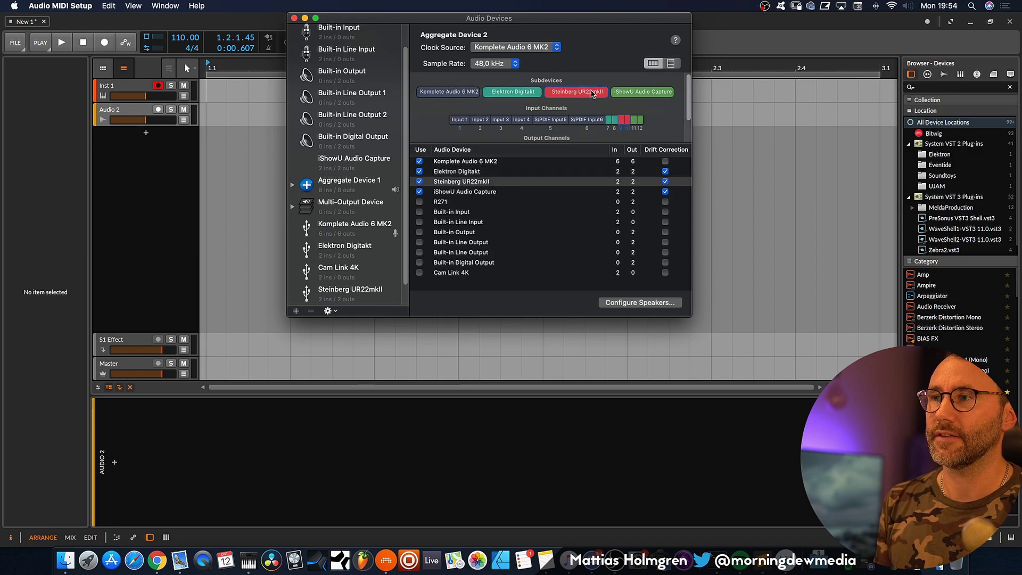
Label aggregate output channels 7 and 8 as Digi out 1 and Digi Out 2.
left_click(647, 95)
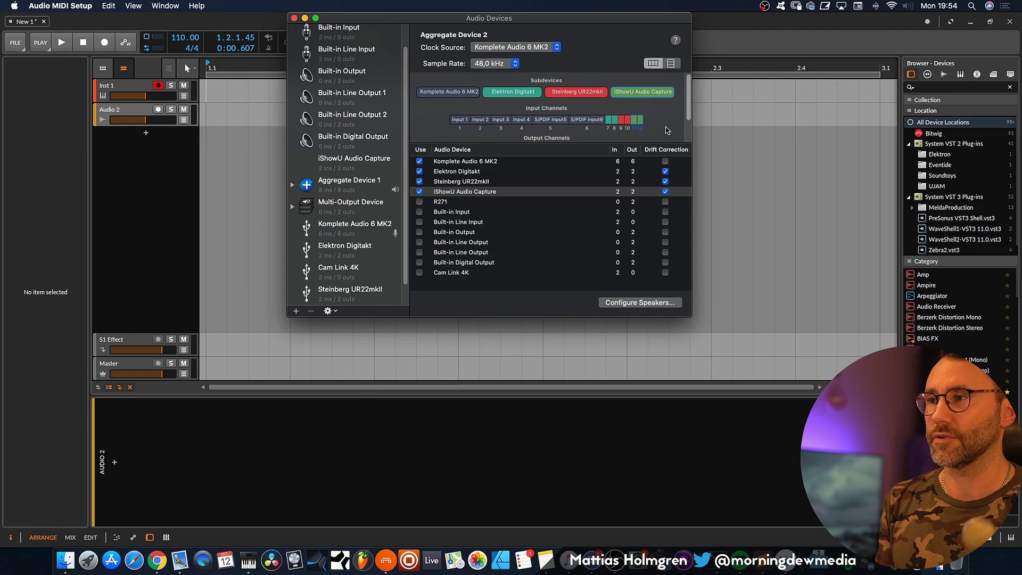
scroll(689, 110, "down", 3)
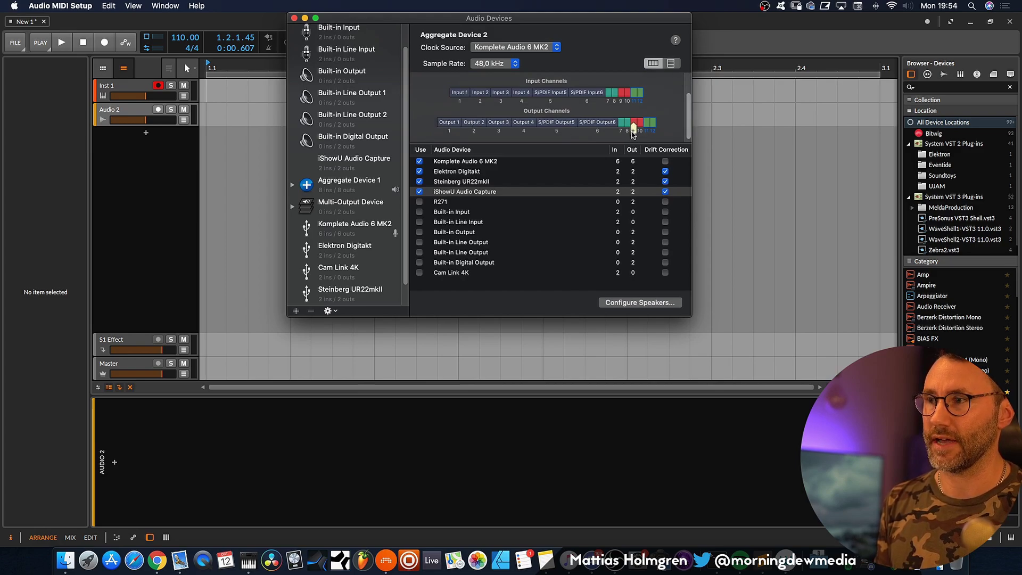
scroll(672, 126, "up", 2)
scroll(668, 125, "down", 2)
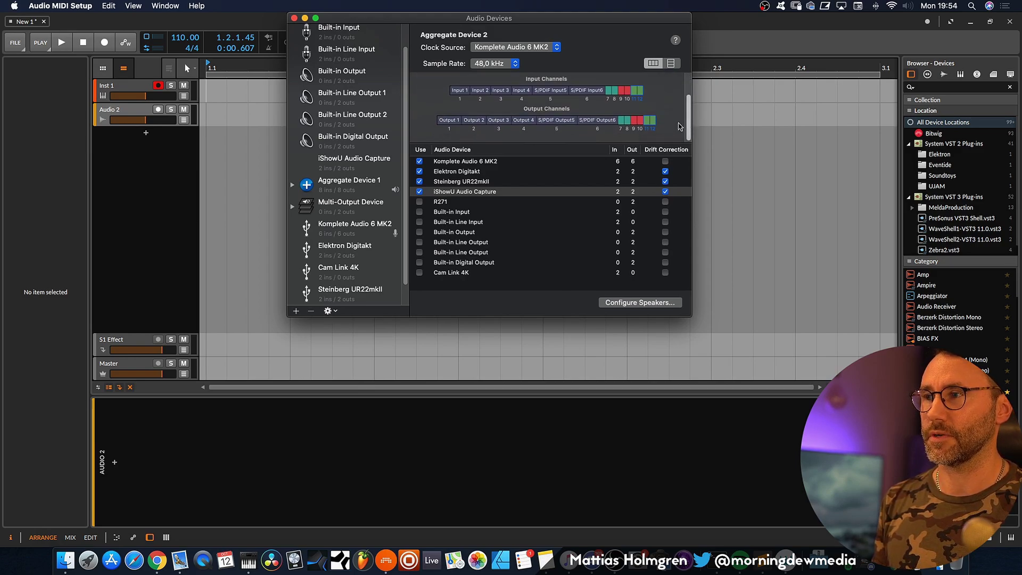
double_click(621, 124)
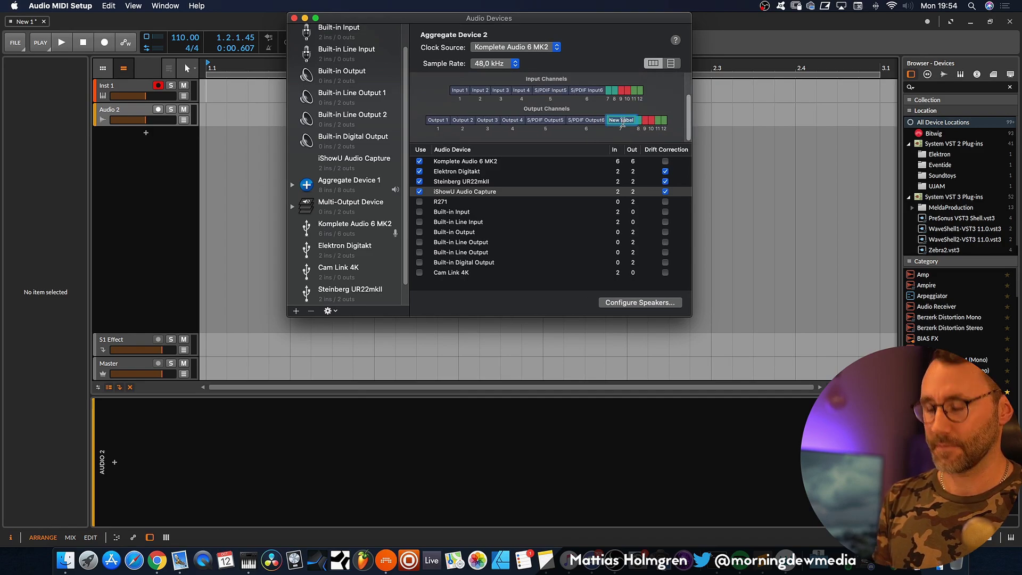
type("Digi out 1")
key("Return")
double_click(638, 121)
type("Digi")
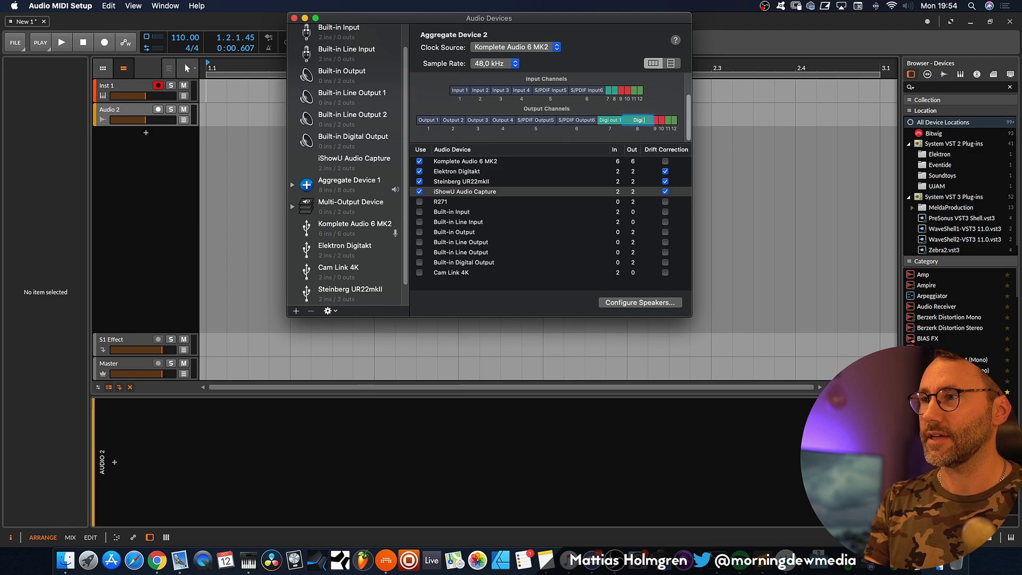
type(" Out 2")
key("Return")
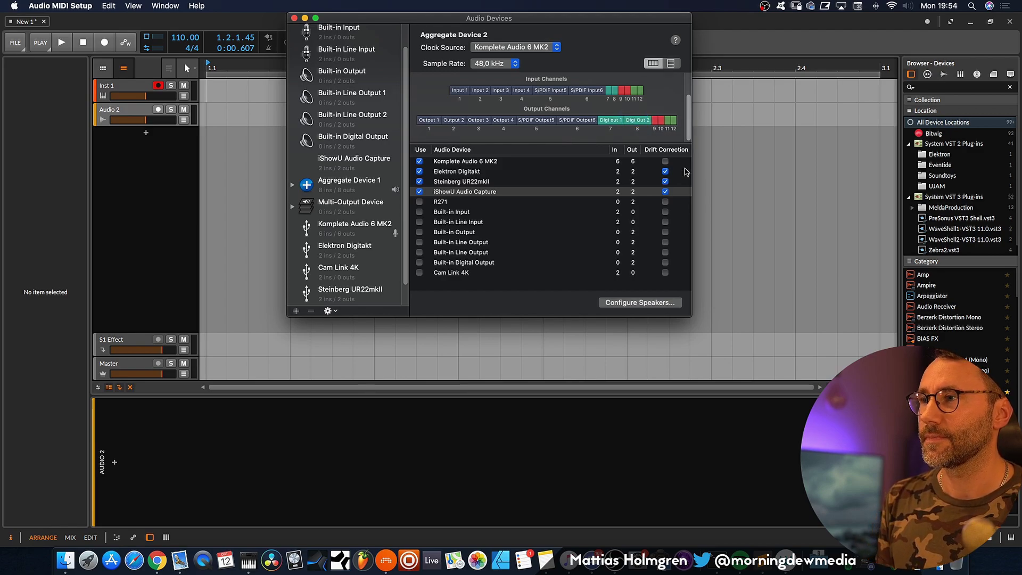
Label output channels 9 and 10 as Stein 1 and Stein 2.
double_click(654, 123)
type("Stein 1")
key("Return")
double_click(664, 122)
type("Stein 2")
key("Return")
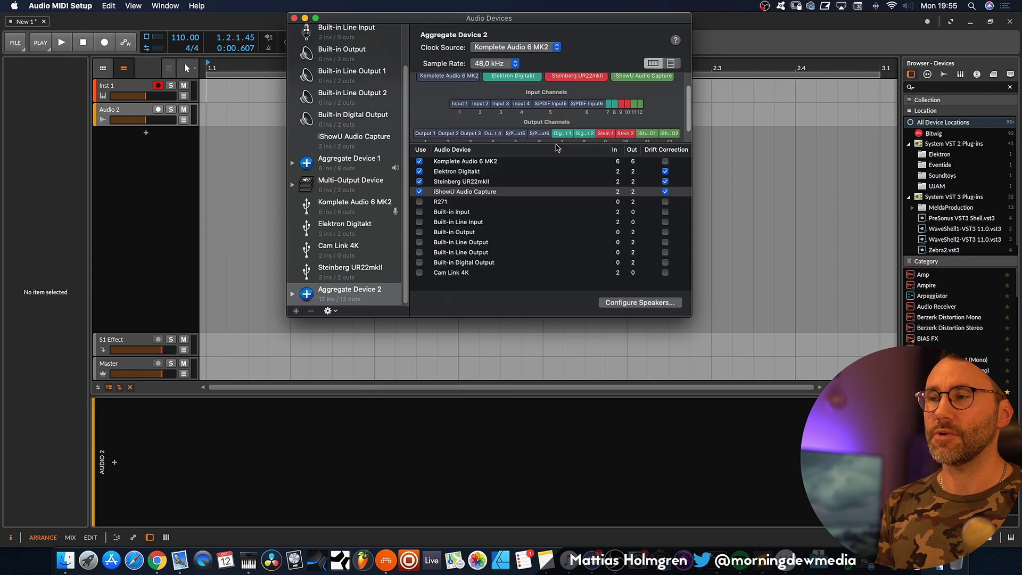
Review the member devices' channels and enable drift correction for the Steinberg UR22mkII.
left_click(489, 161)
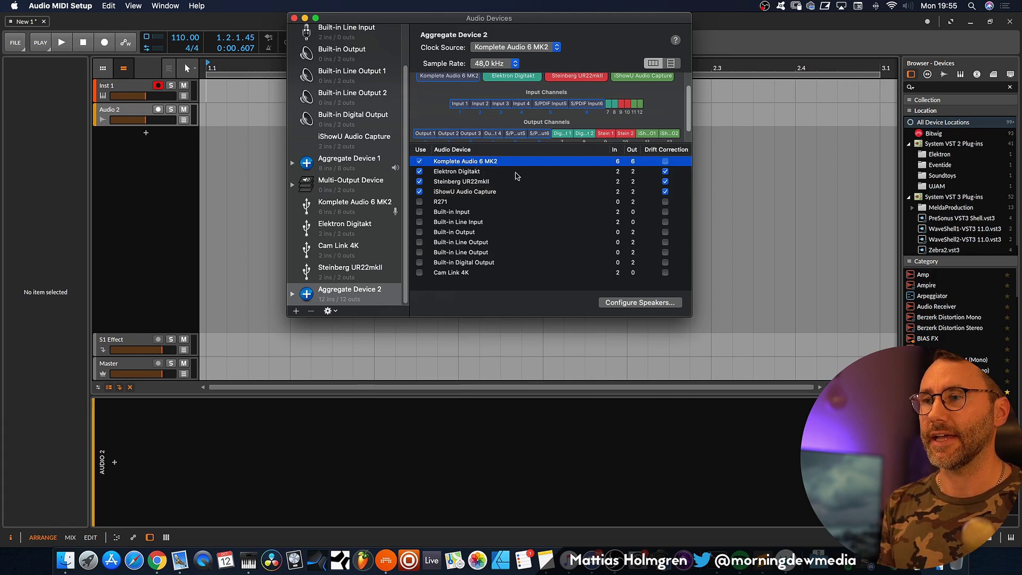
left_click(489, 173)
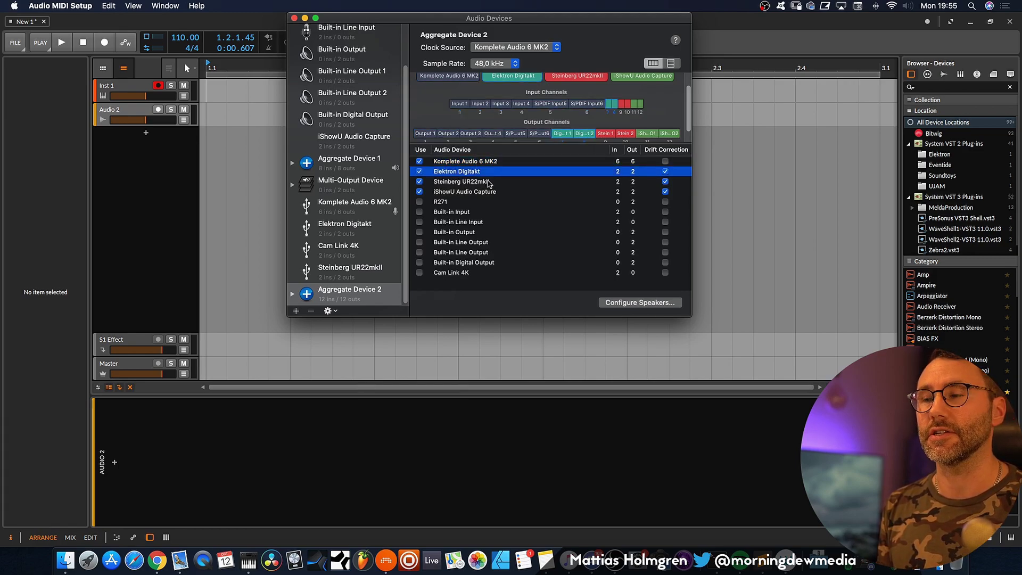
left_click(488, 183)
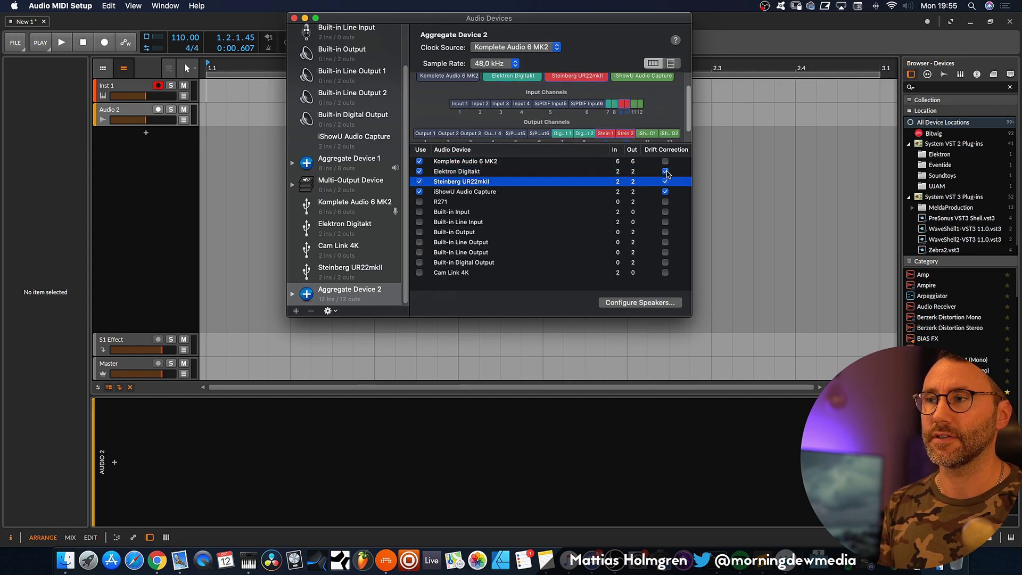
left_click(664, 181)
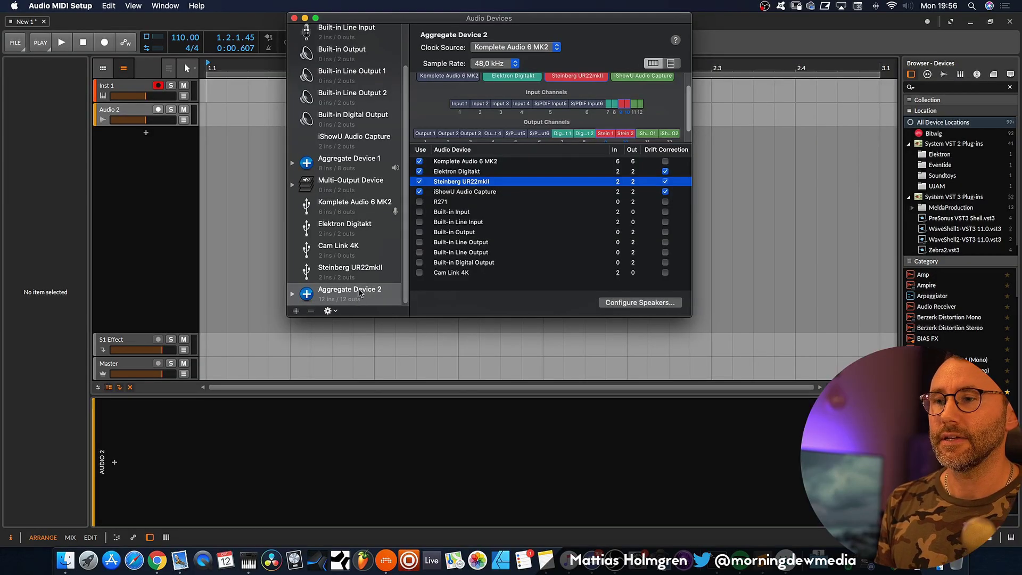
Rename the aggregate device to Kontrol+Digi+Stein and switch back to Bitwig Studio.
key("BackSpace")
type("2")
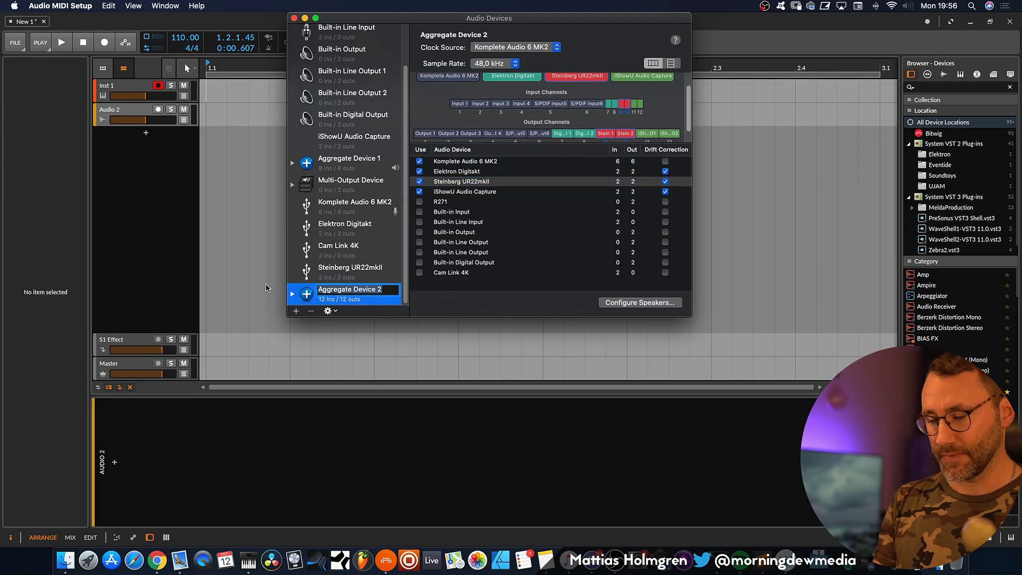
type("Kontrol+Digi+Stein")
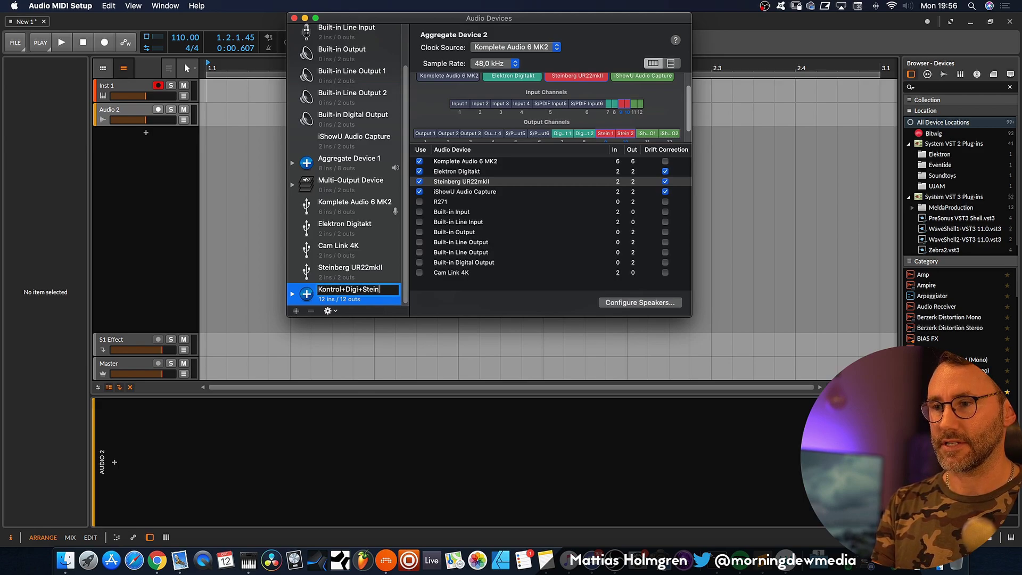
key("Return")
key("super+q")
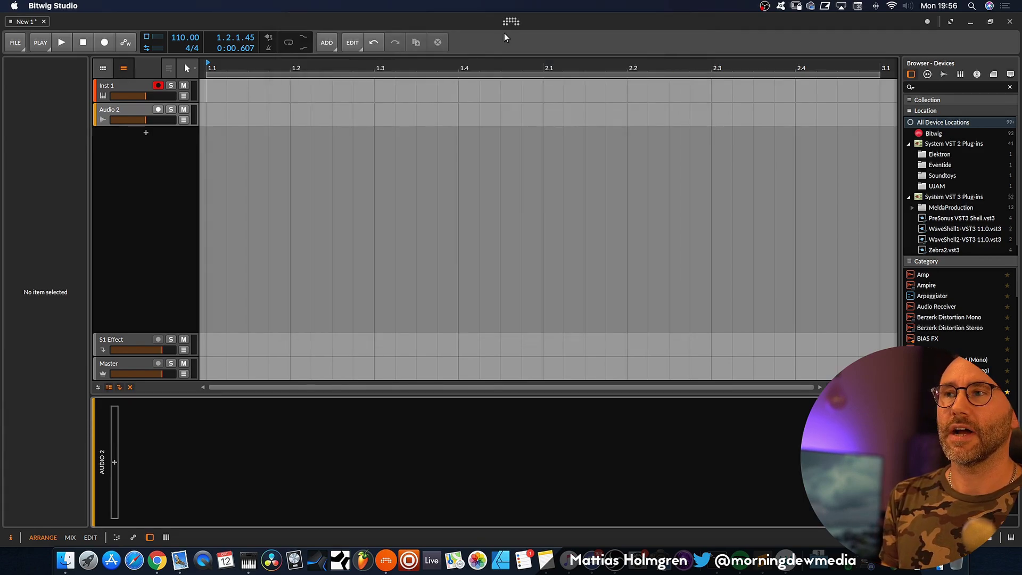
Open Bitwig's Audio settings from the dashboard.
left_click(512, 23)
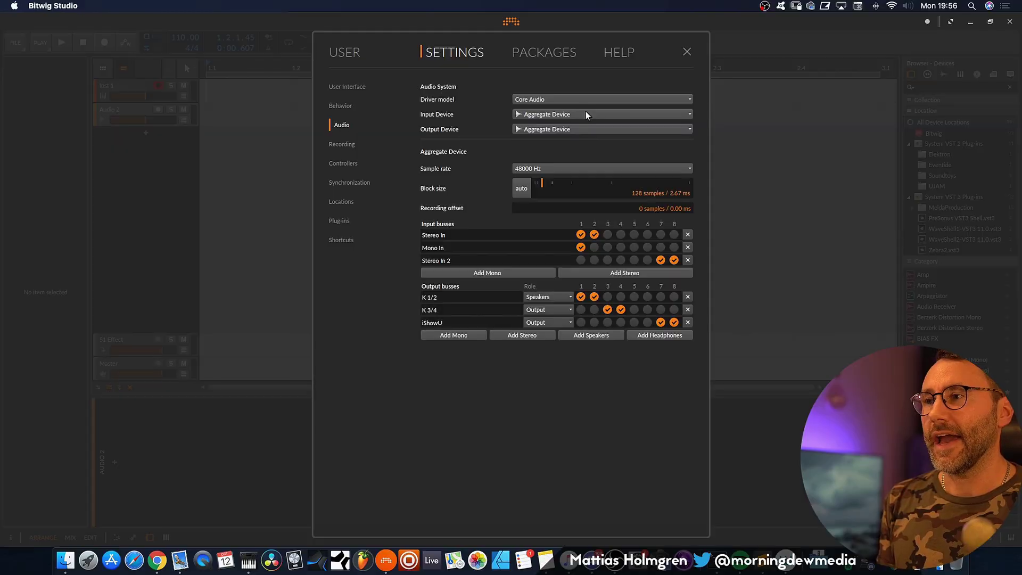
Select Kontrol+Digi+Stein as input device, then as output device, applying each change immediately.
left_click(586, 113)
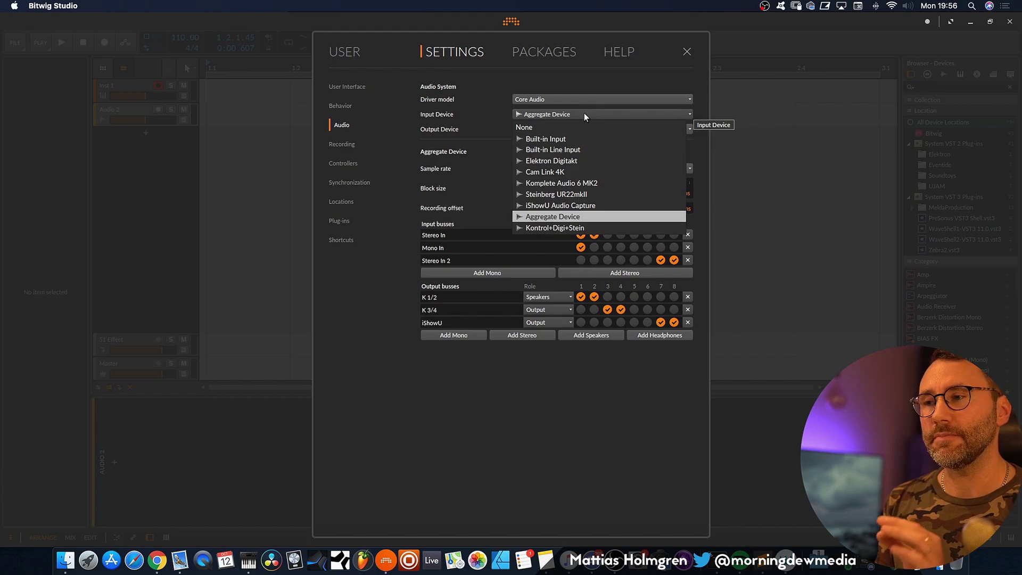
left_click(545, 229)
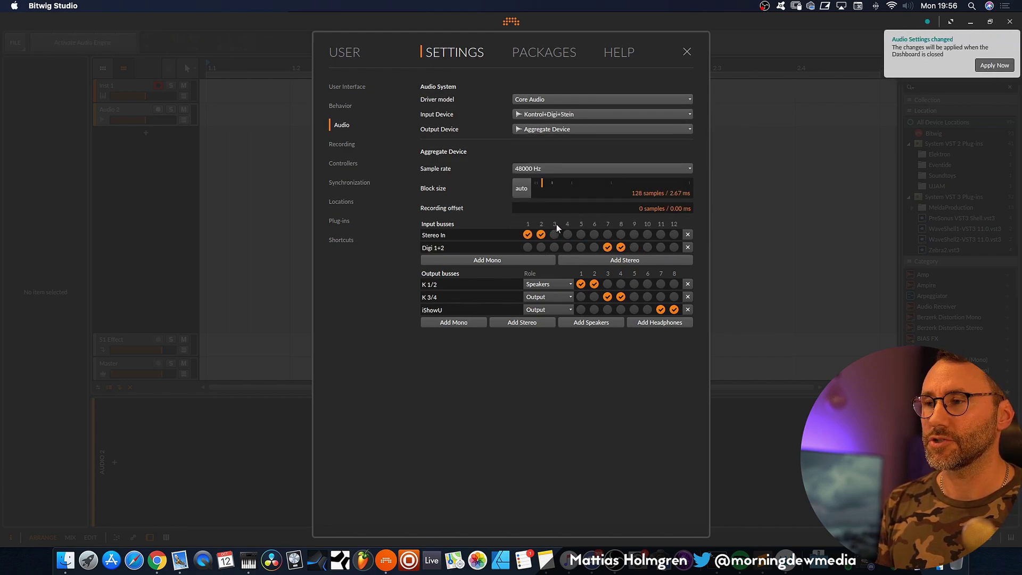
left_click(994, 66)
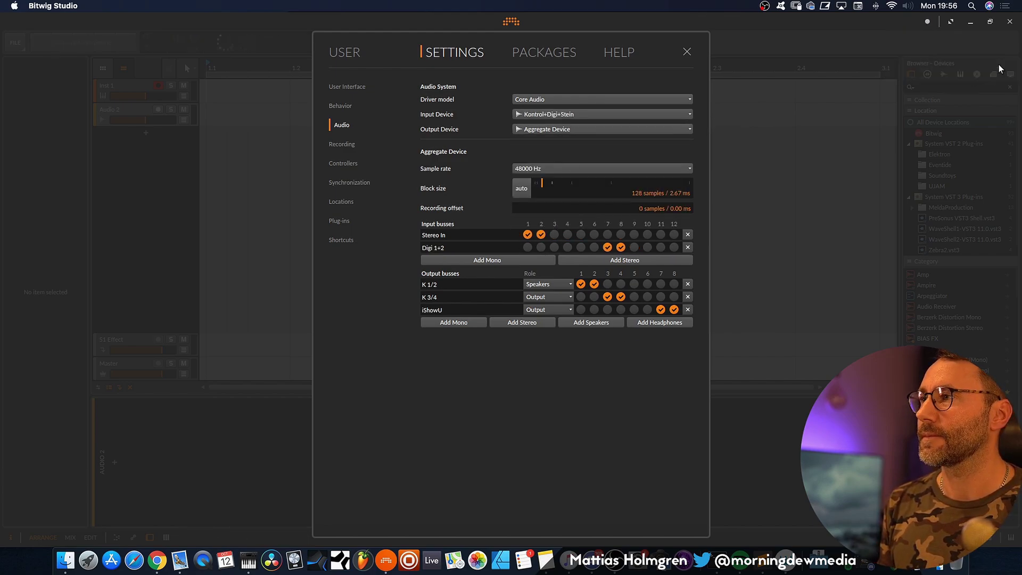
left_click(593, 128)
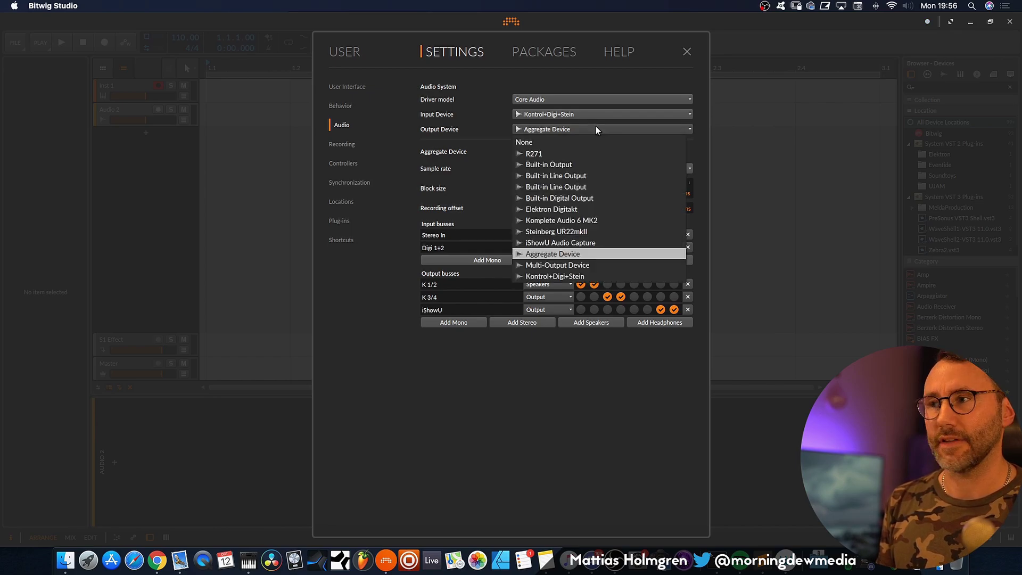
left_click(580, 276)
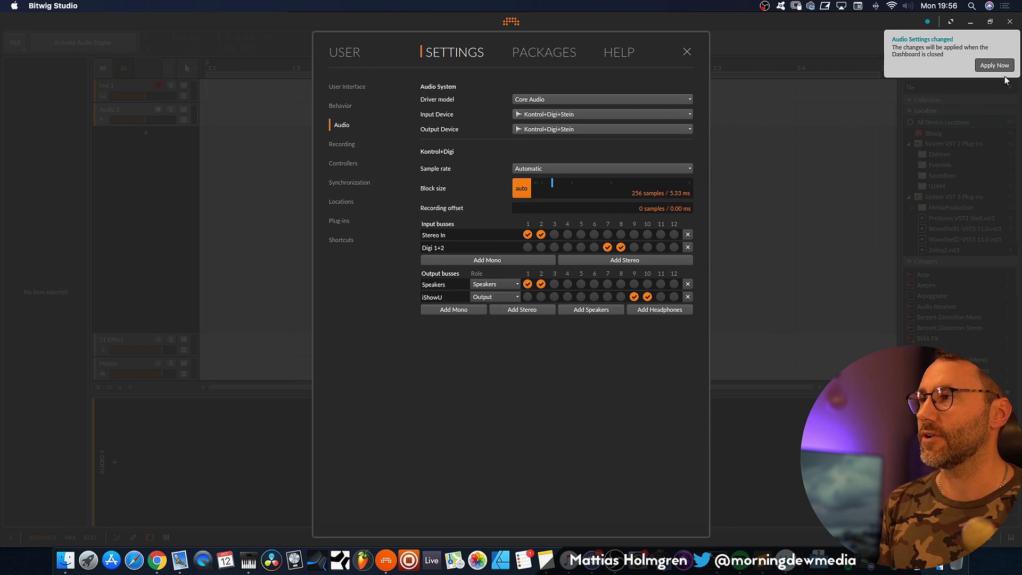
left_click(994, 66)
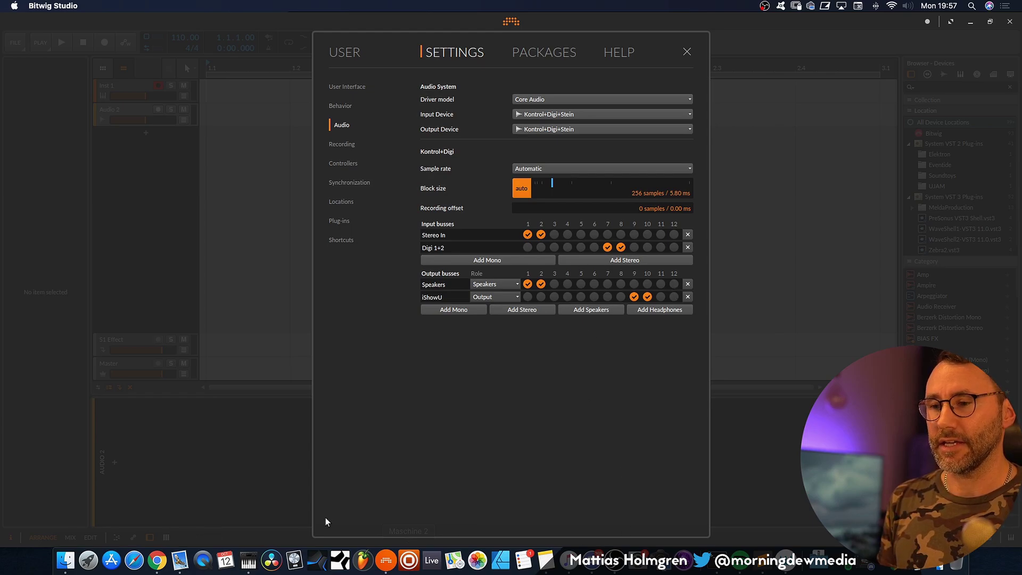
left_click(248, 560)
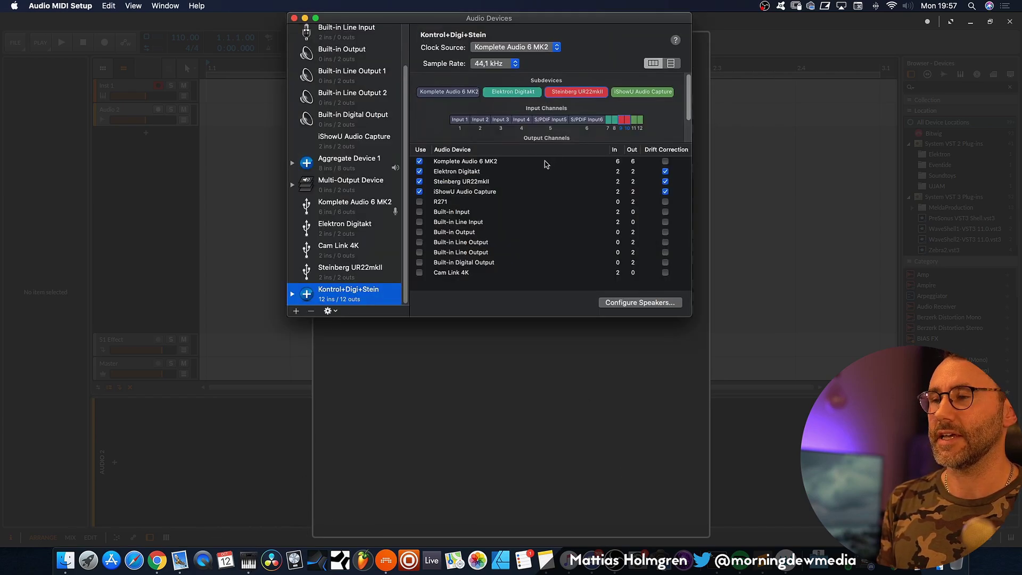
left_click(478, 191)
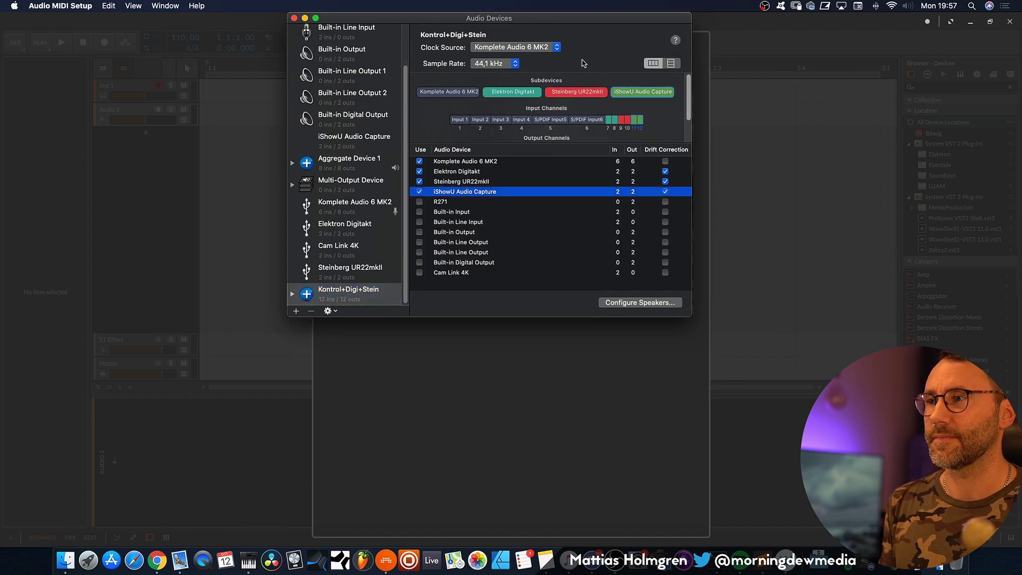
key("super+Tab")
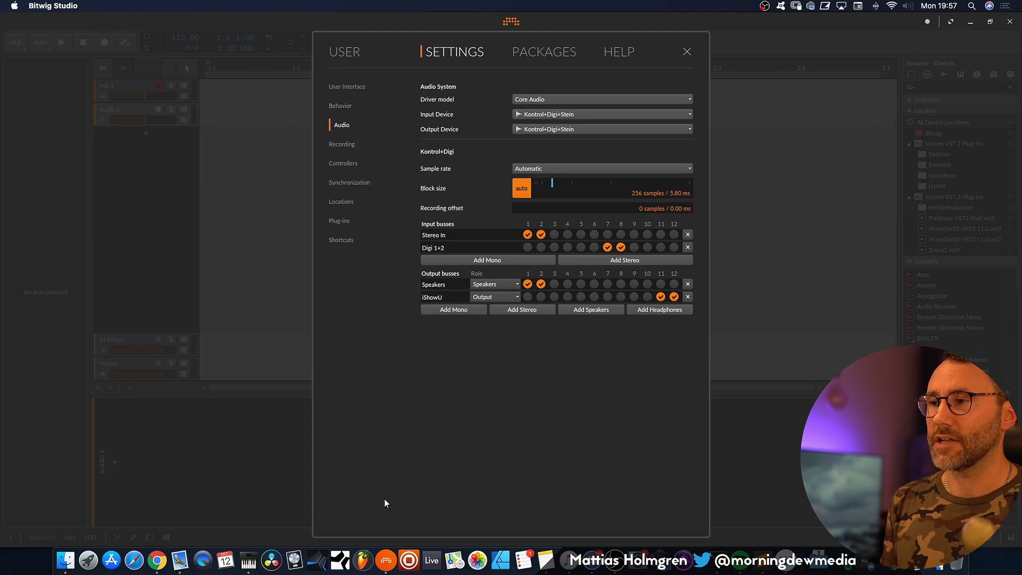
left_click(248, 560)
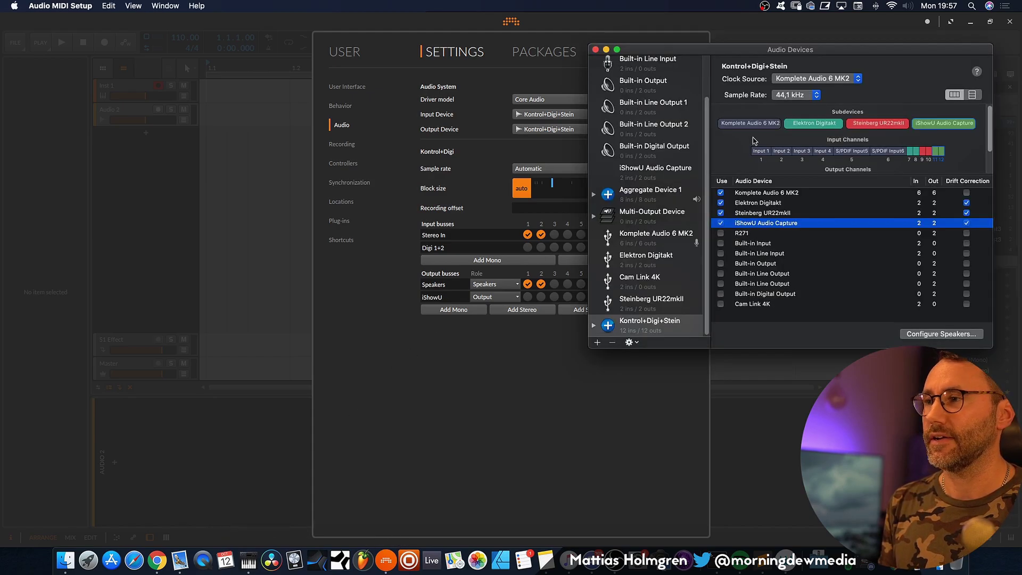
left_click(767, 207)
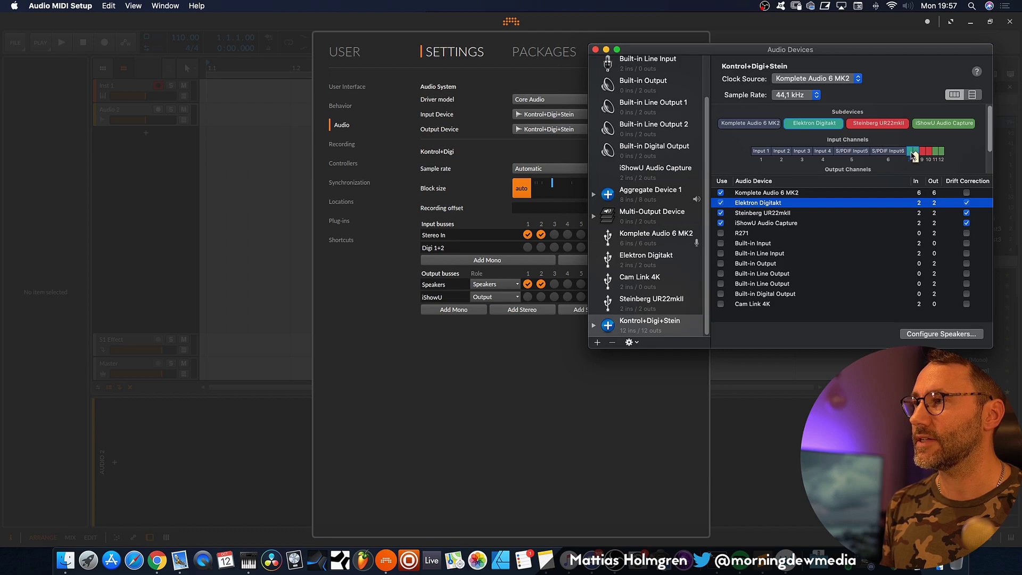
left_click_drag(990, 139, 984, 167)
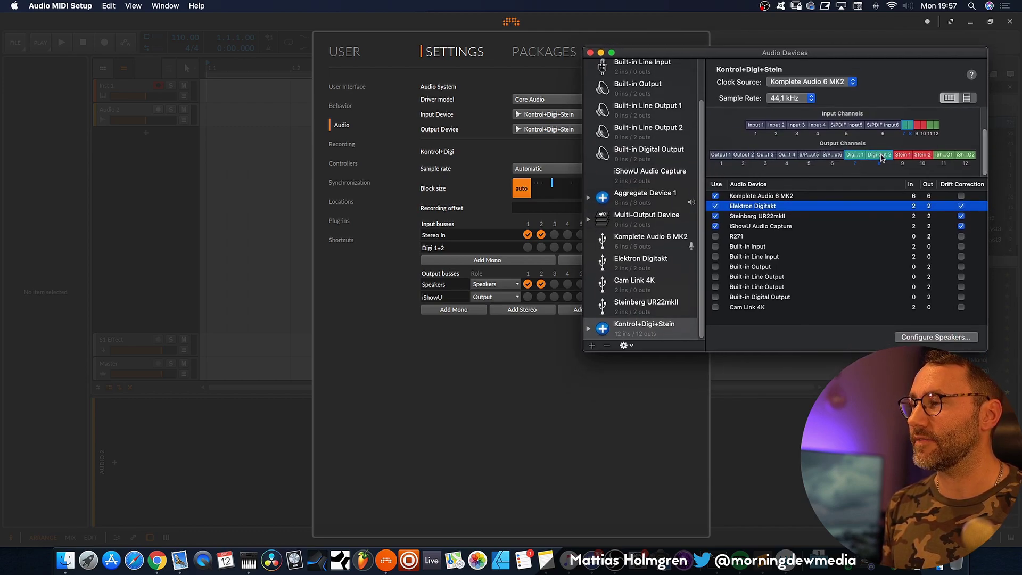
left_click(498, 368)
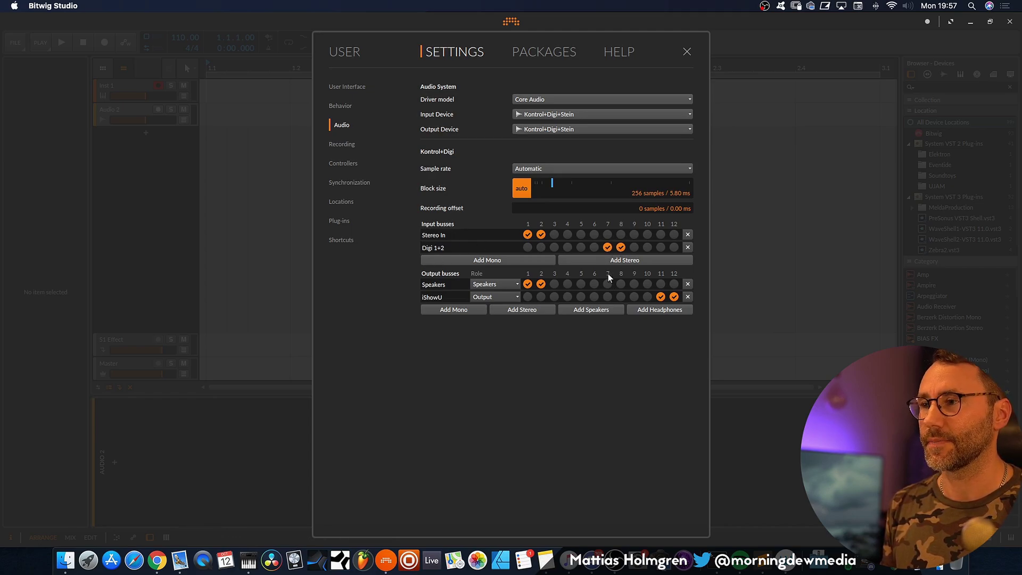
Record-arm the Audio 2 track and change its input from Stereo In to Digi 1+2.
left_click(687, 52)
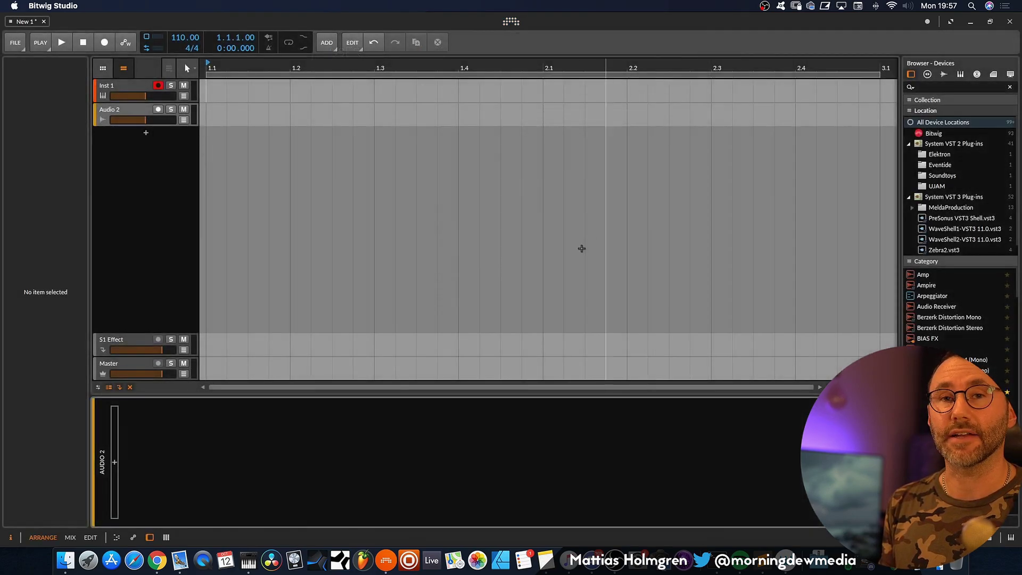
left_click(124, 109)
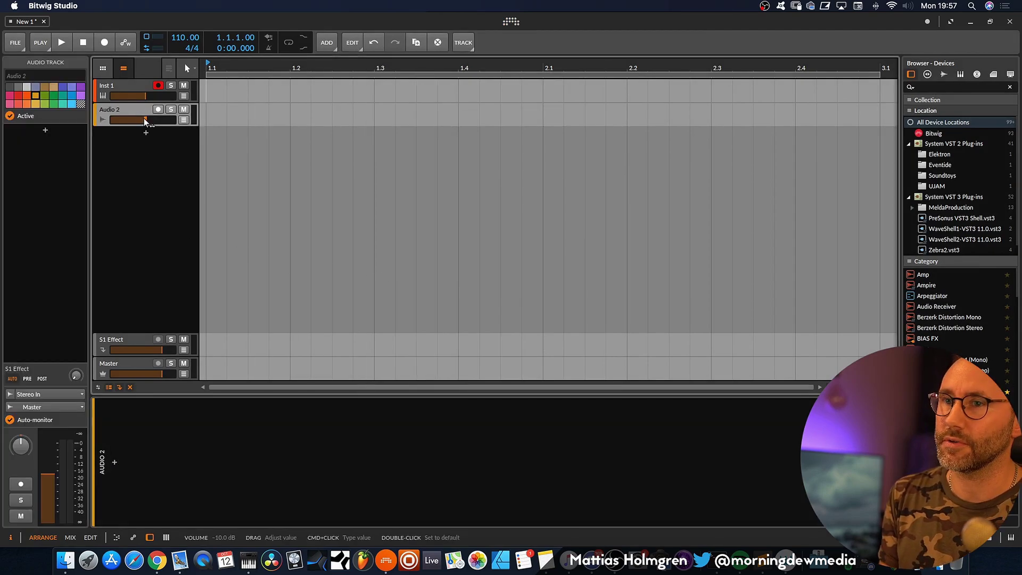
left_click(160, 109)
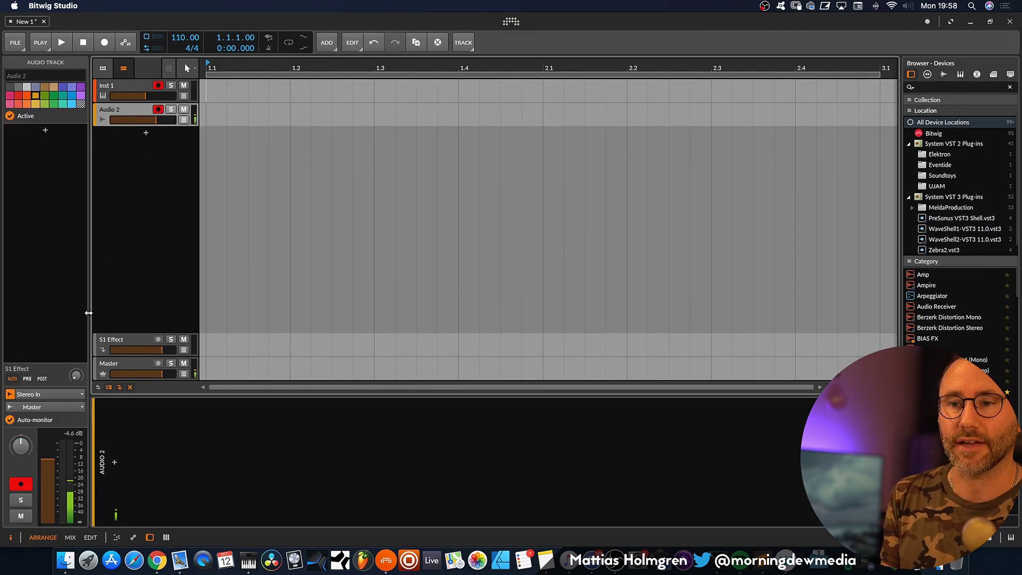
left_click(72, 394)
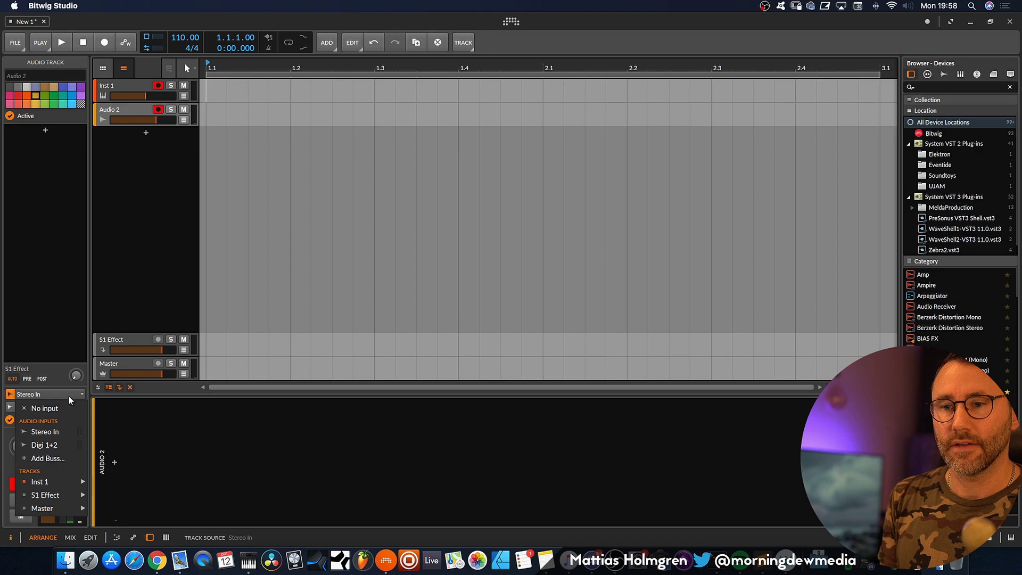
left_click(55, 445)
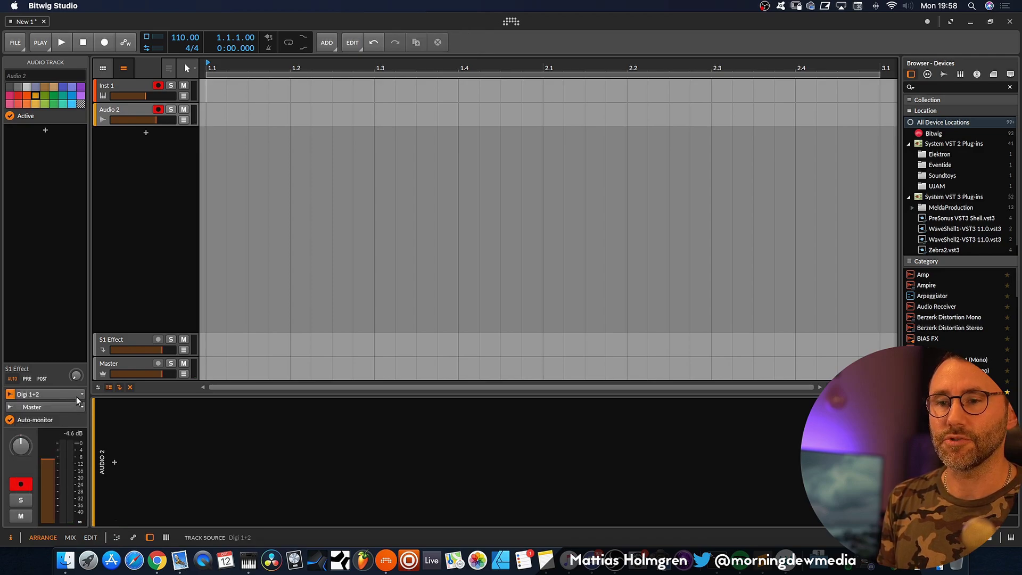
left_click(77, 395)
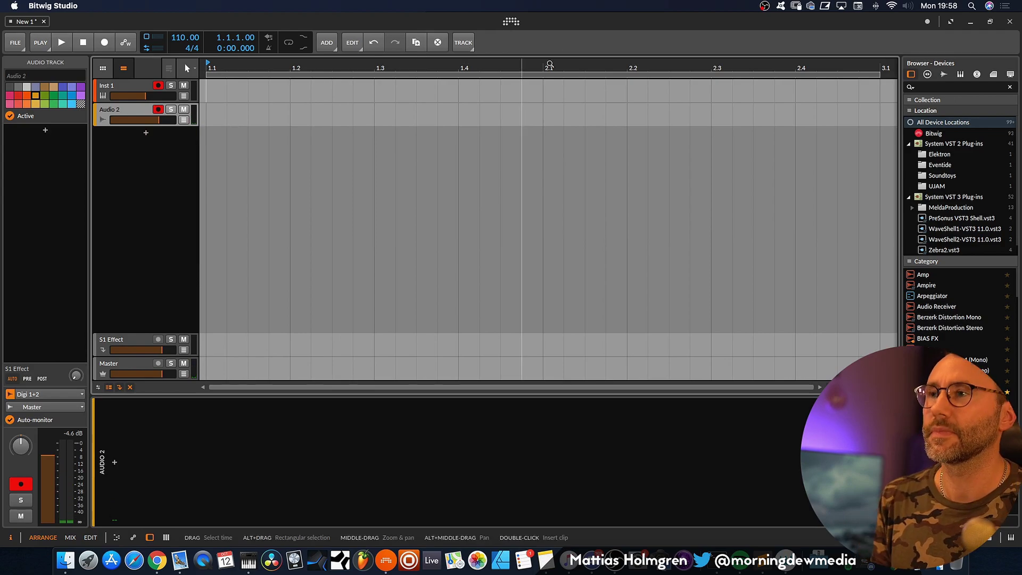
Add eight mono input busses in Bitwig's Audio settings.
left_click(510, 22)
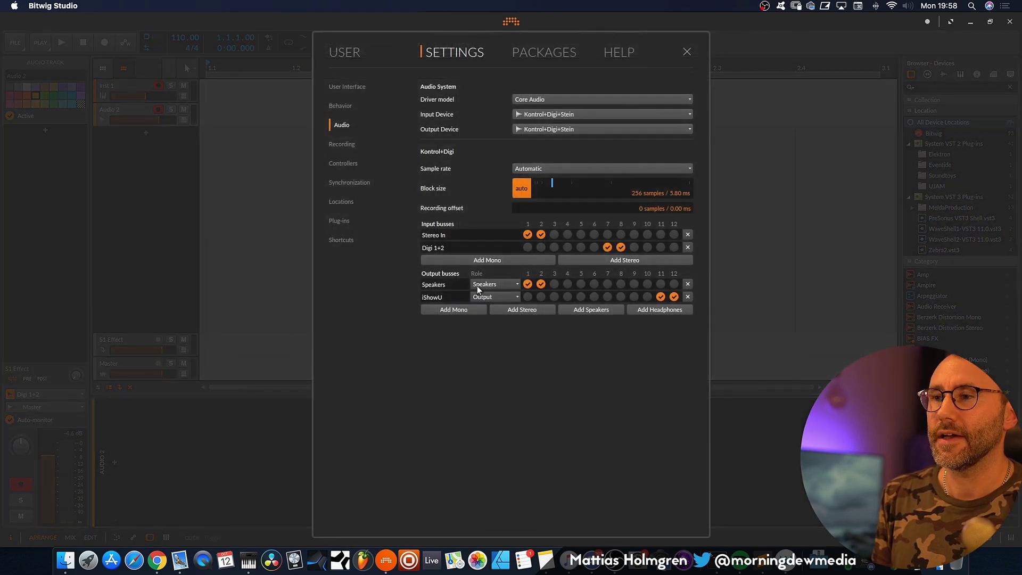
left_click(501, 260)
left_click(506, 272)
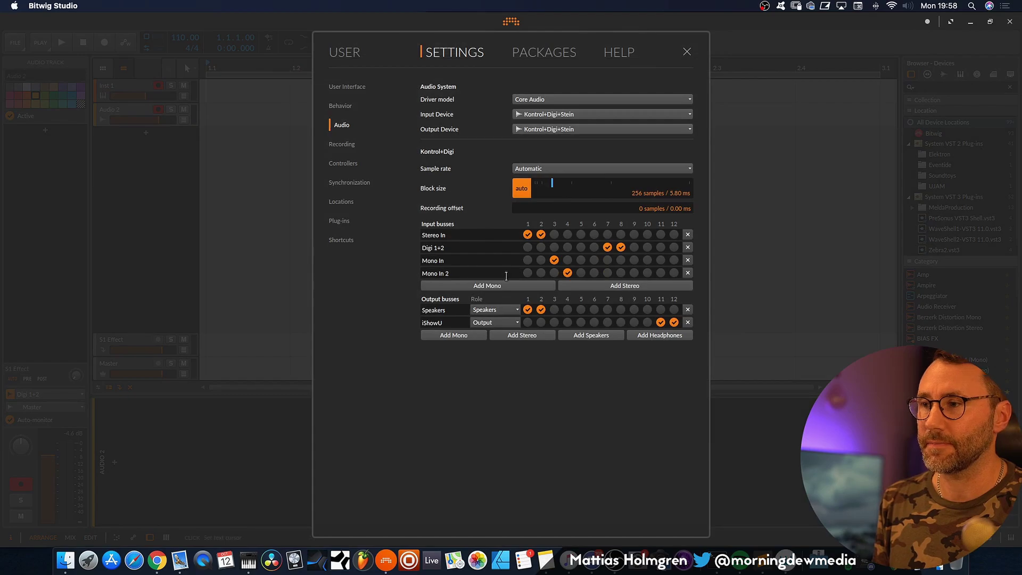
left_click(508, 283)
left_click(511, 298)
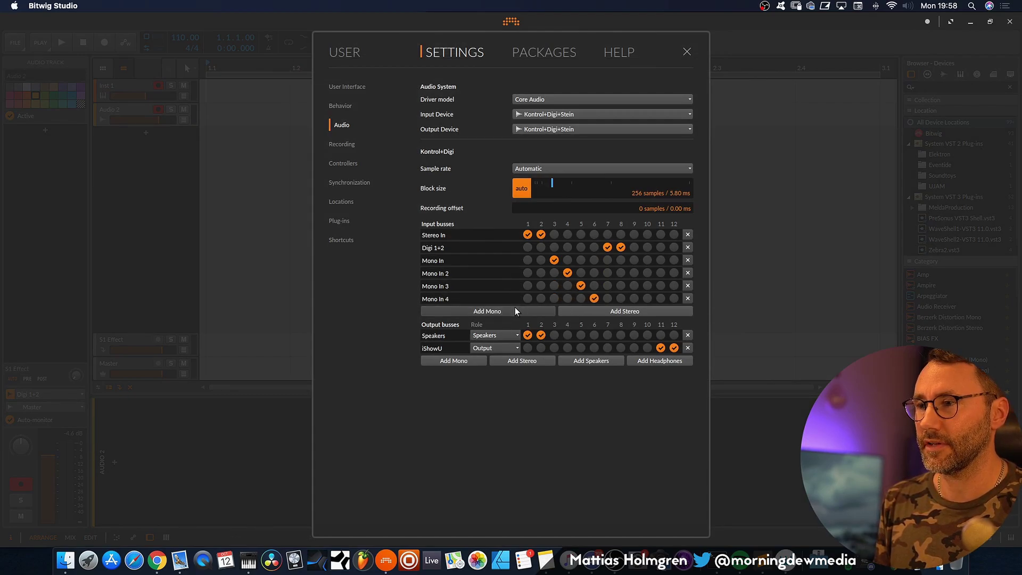
left_click(515, 308)
left_click(516, 323)
left_click(520, 337)
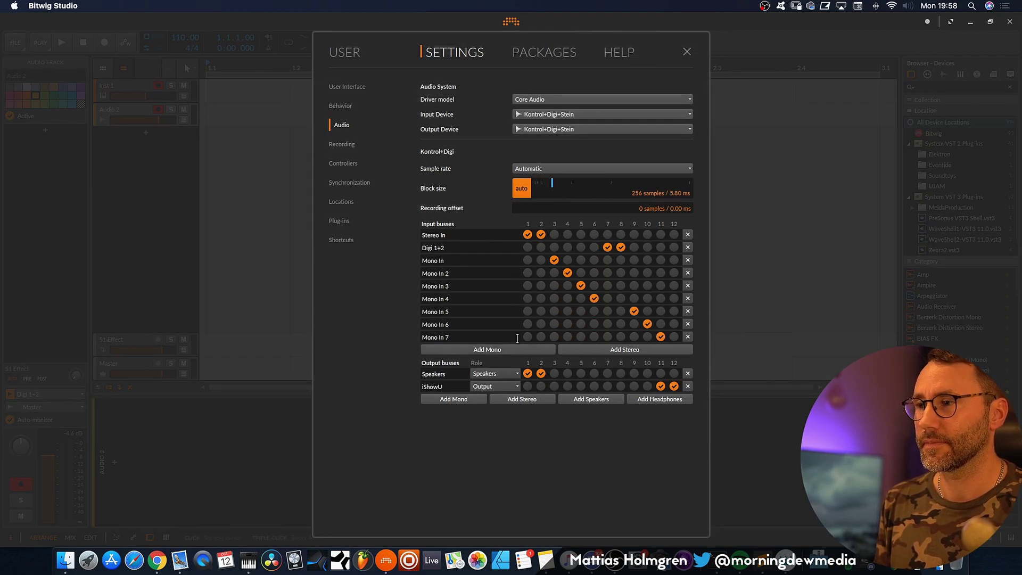
left_click(526, 349)
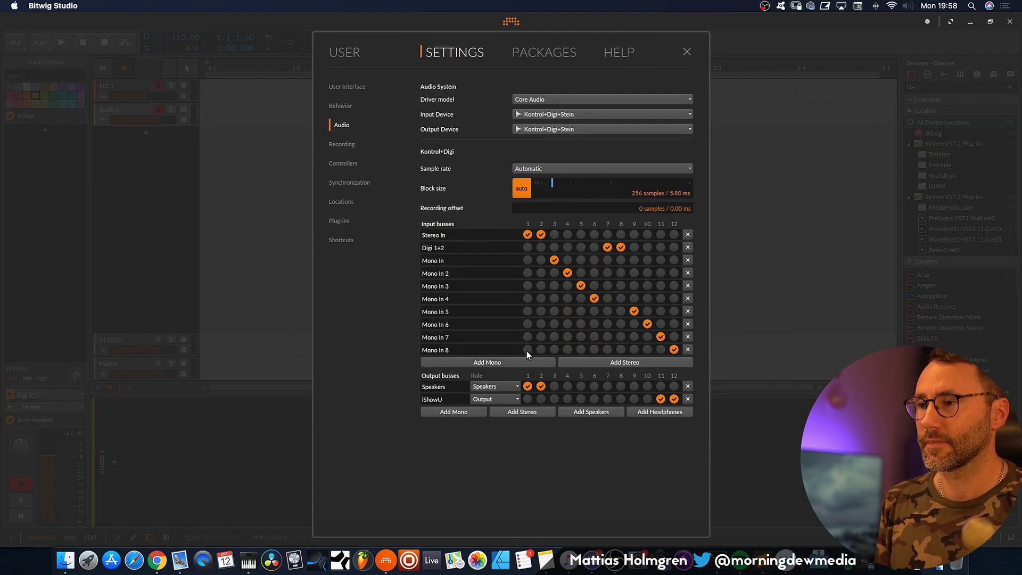
Add two stereo output busses, routing Stereo Out 2 to channels 5-6.
left_click(522, 412)
left_click(529, 424)
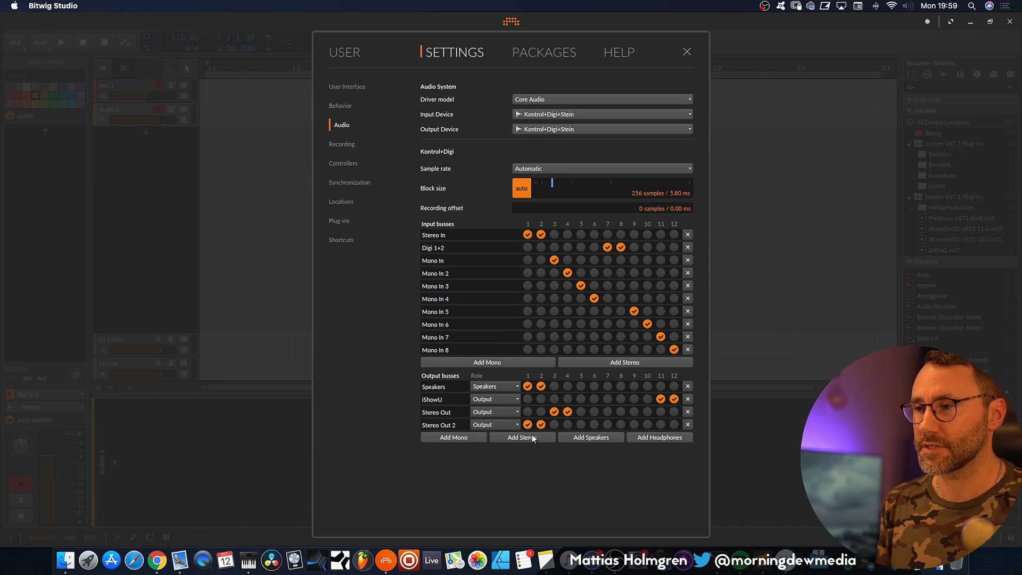
left_click(581, 424)
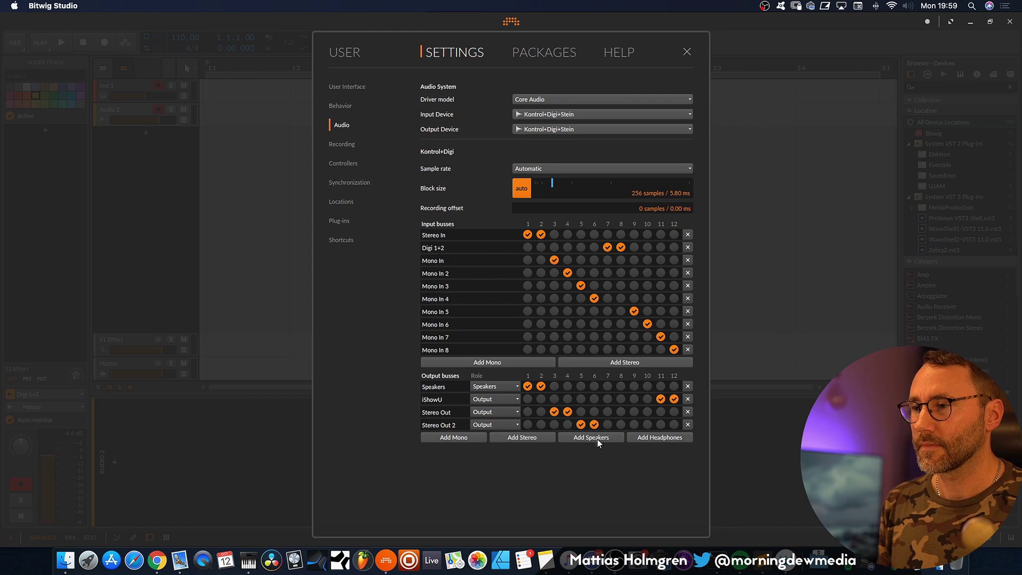
left_click(687, 52)
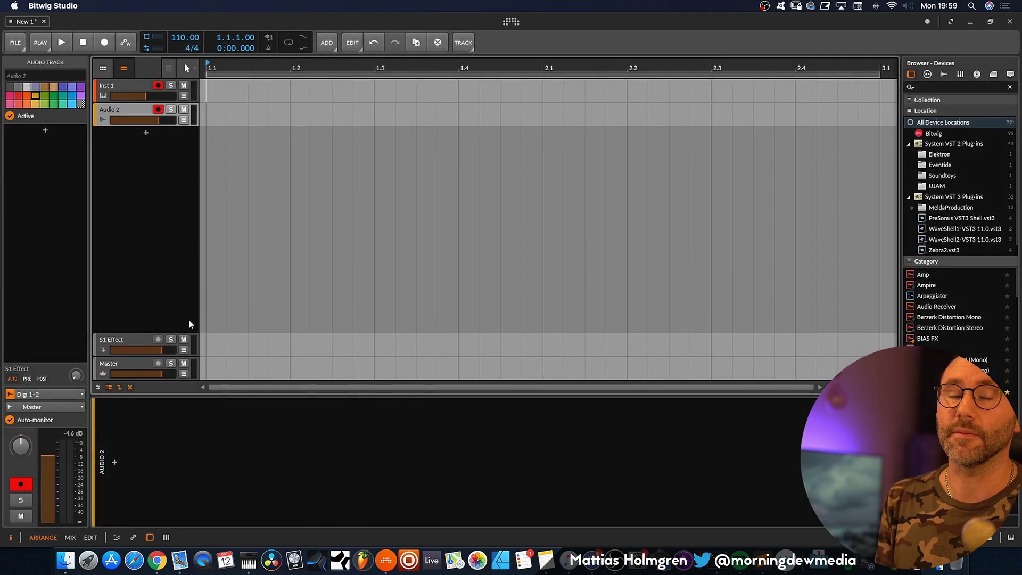
Check Audio 2's new mono inputs and Master's output options, then bring Audio MIDI Setup forward.
left_click(76, 395)
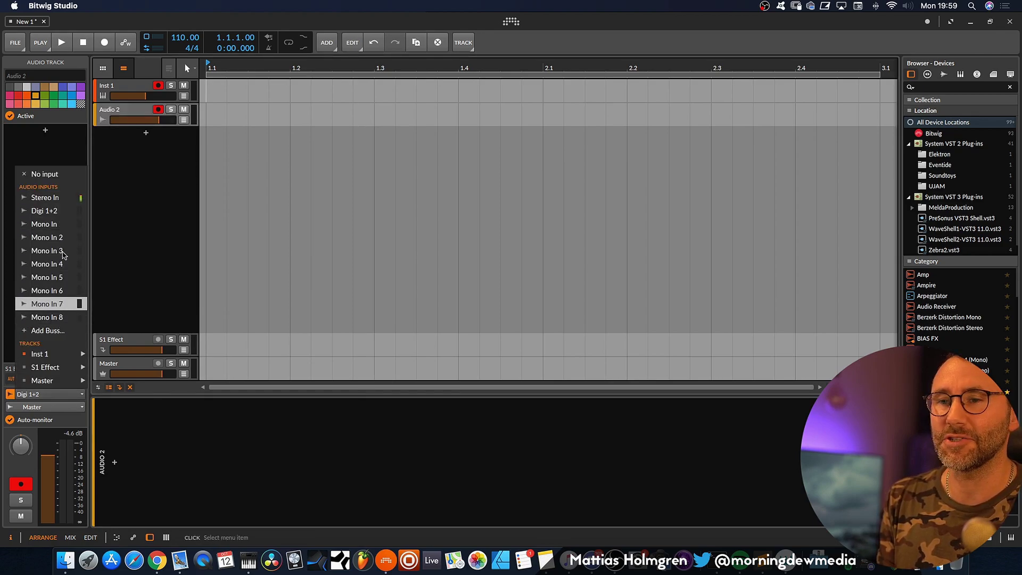
left_click(70, 392)
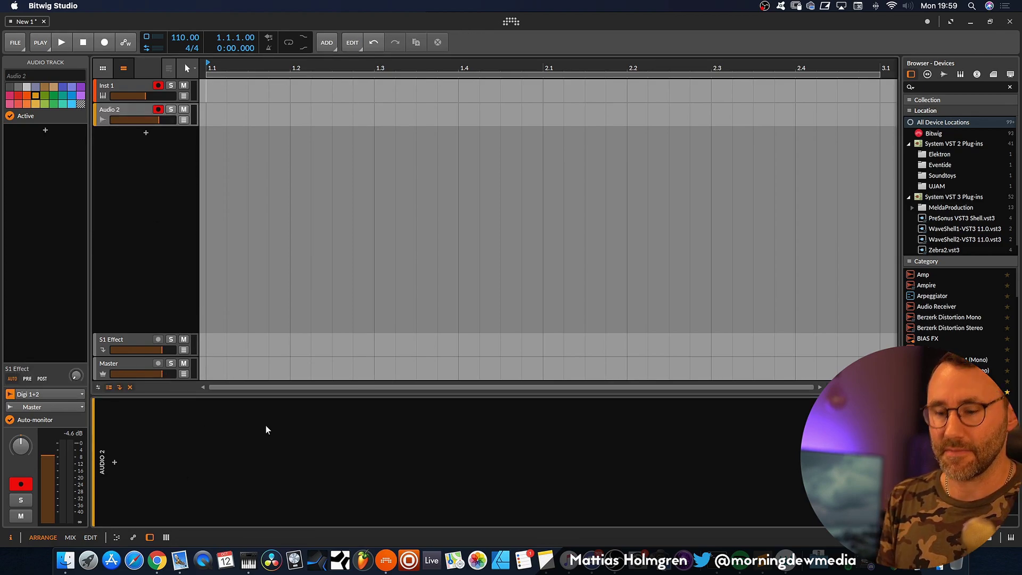
key("alt+2")
left_click(870, 317)
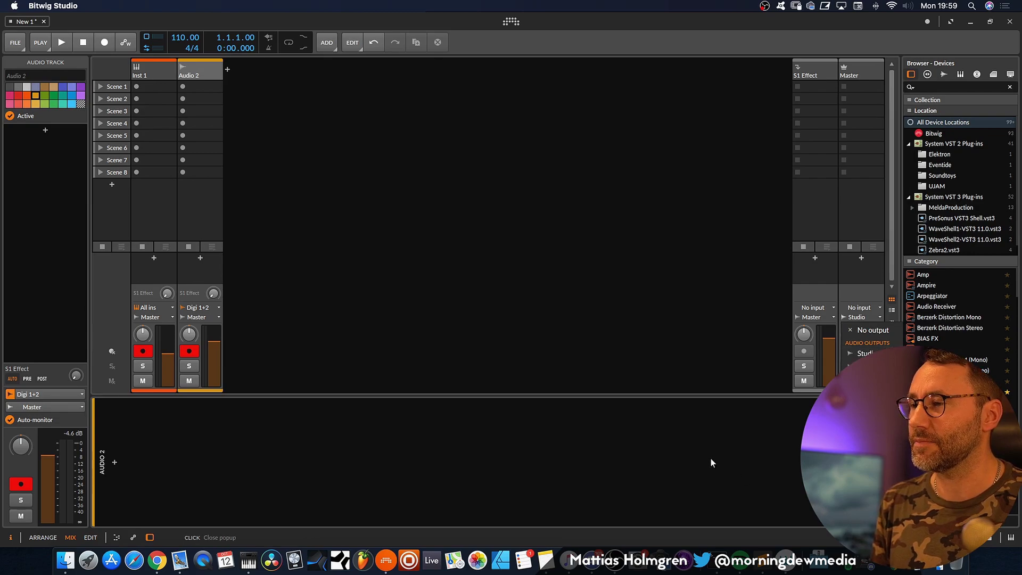
key("alt+1")
left_click(260, 567)
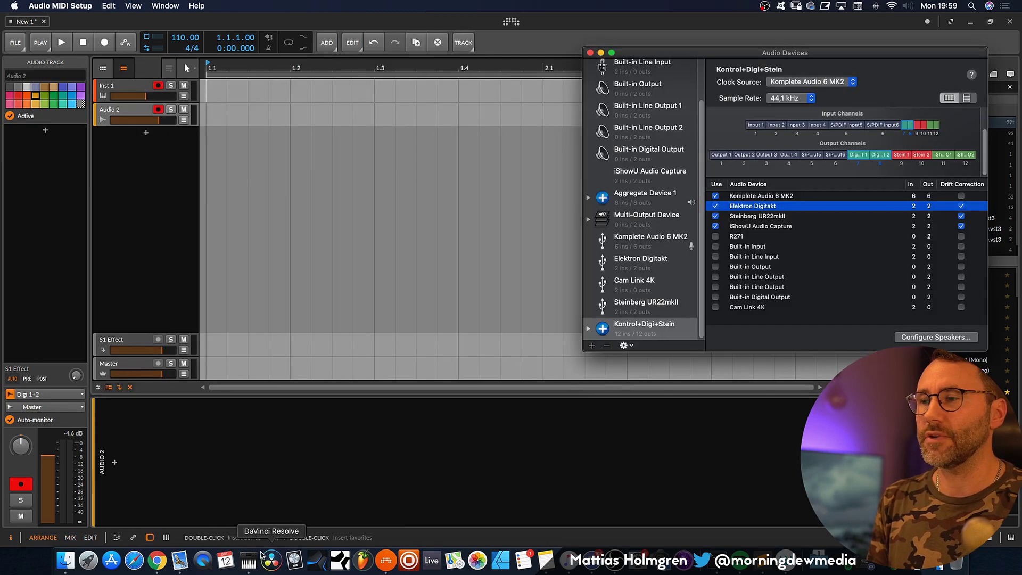